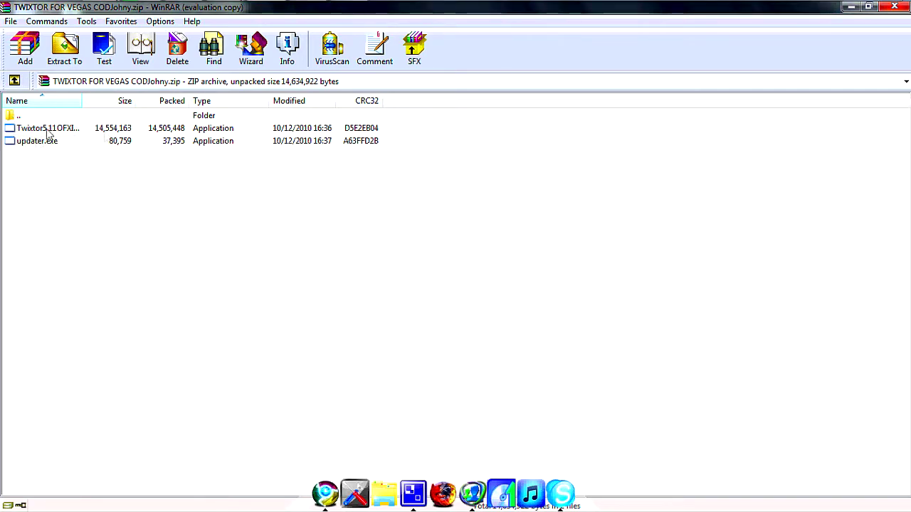
# - Extract the Twixtor 5.11 installer and updater from the archive to the Desktop, then close WinRAR
pyautogui.moveTo(47, 175); pyautogui.dragTo(57, 130)
pyautogui.click(66, 50)
pyautogui.click(474, 184)
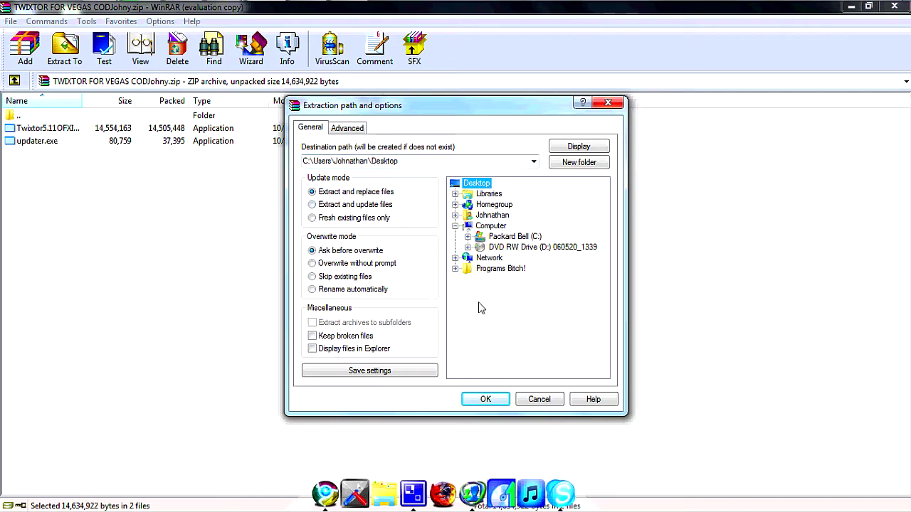
pyautogui.click(607, 102)
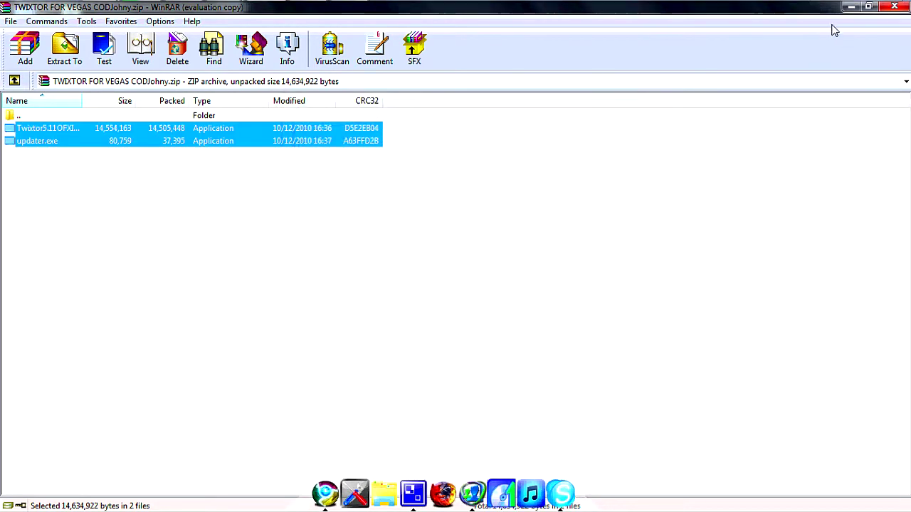
pyautogui.click(851, 6)
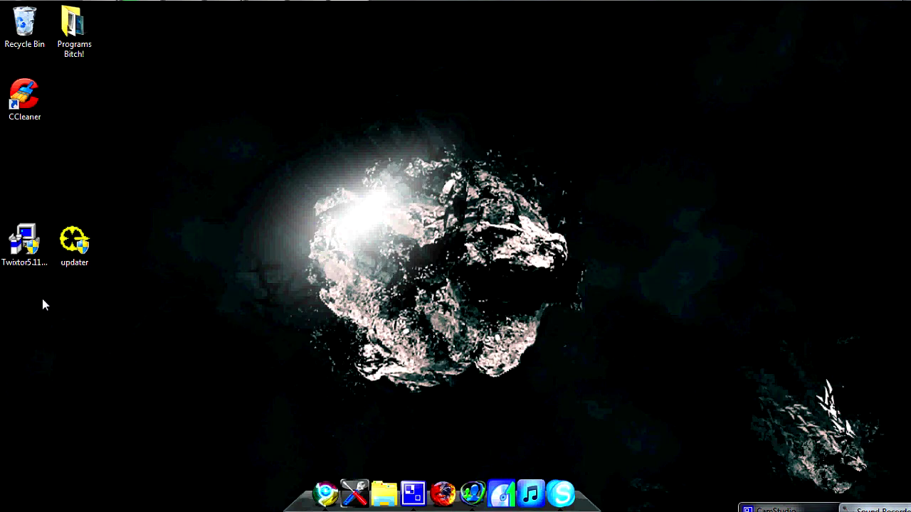
# - Run the Twixtor5.11OFXInstall setup, accepting the licence and the OFX Plugins destination folder
pyautogui.click(22, 259)
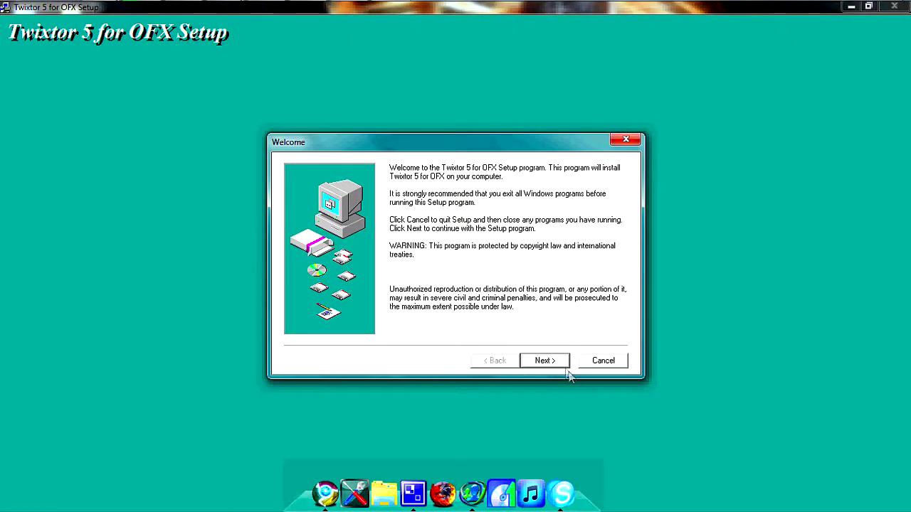
pyautogui.click(553, 364)
pyautogui.click(553, 363)
pyautogui.click(553, 364)
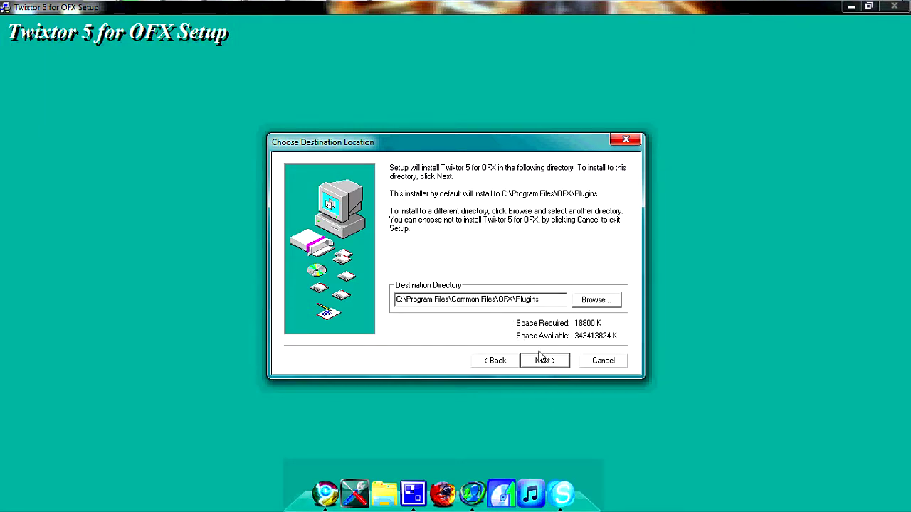
pyautogui.click(535, 362)
pyautogui.click(543, 362)
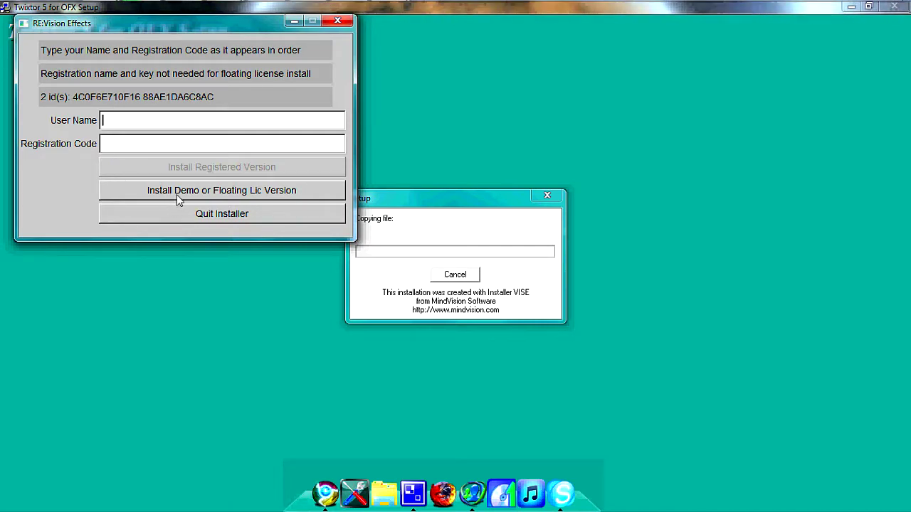
# - Install the demo version, accept the PDF documentation folder, finish setup and dismiss the compatibility warning
pyautogui.click(213, 190)
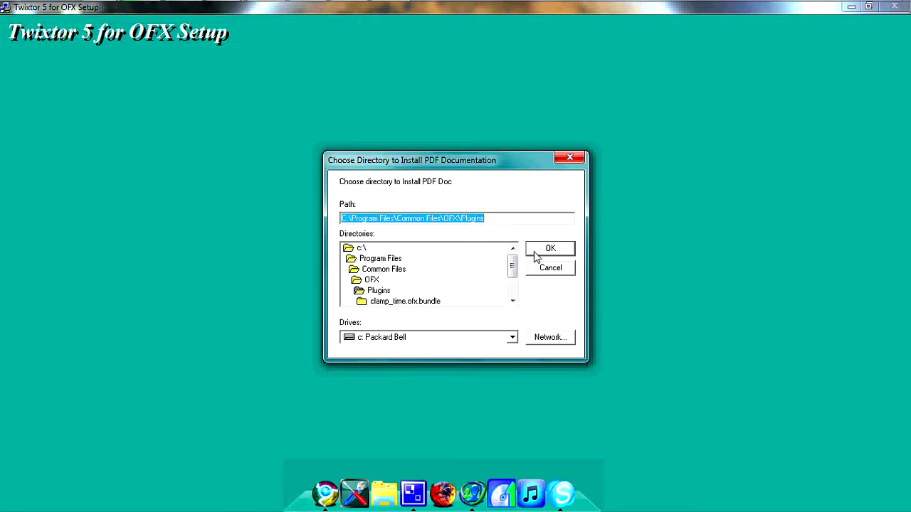
pyautogui.click(545, 250)
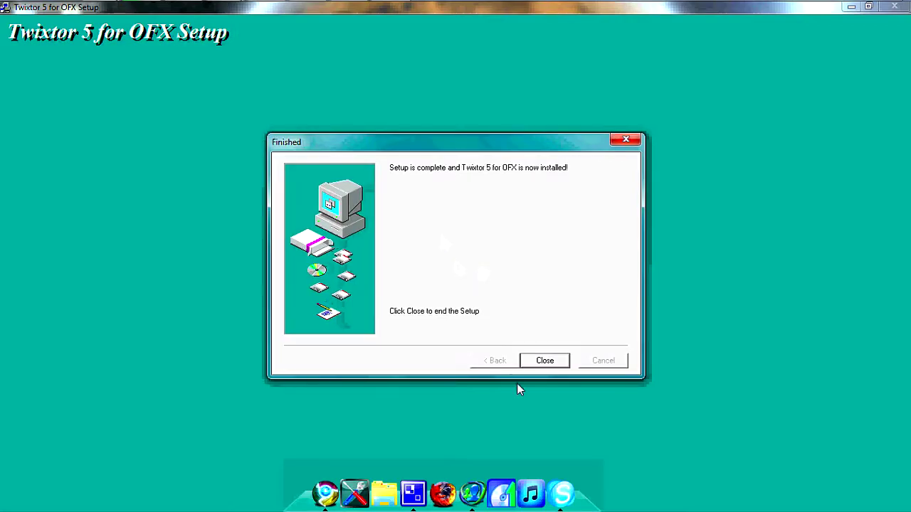
pyautogui.click(541, 364)
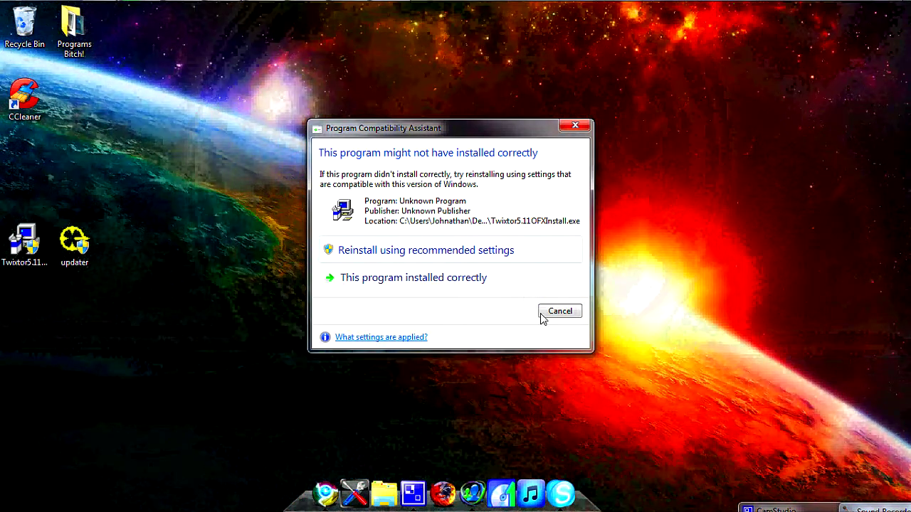
pyautogui.click(543, 314)
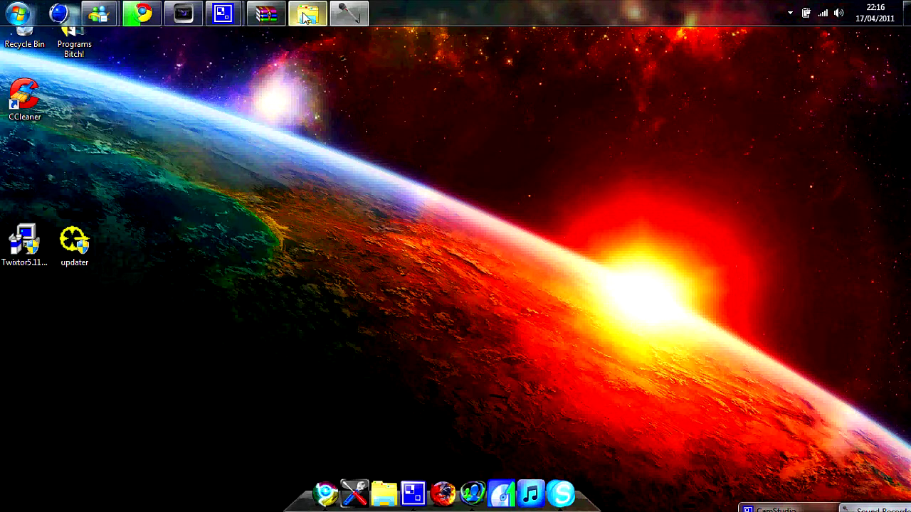
# - Browse Explorer to C:\Program Files\Common Files\OFX\Plugins to see the Twixtor bundles, then minimize it
pyautogui.click(304, 17)
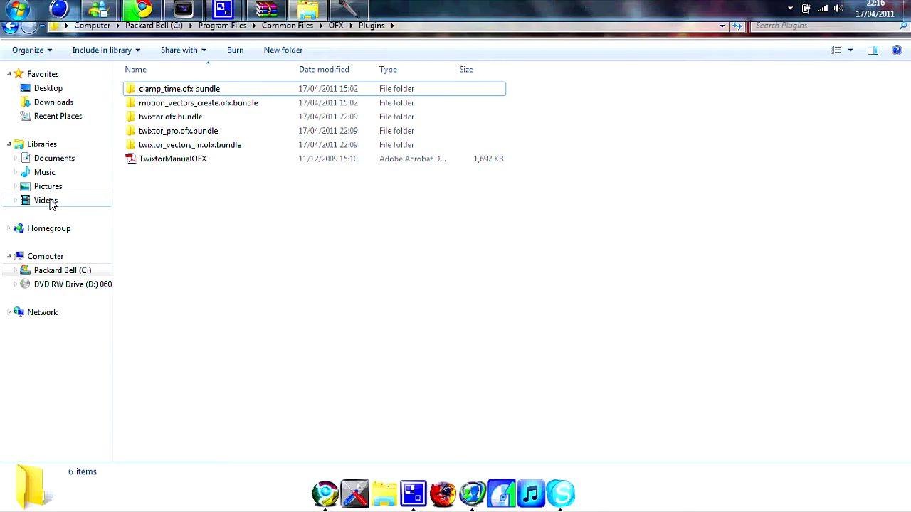
pyautogui.click(39, 271)
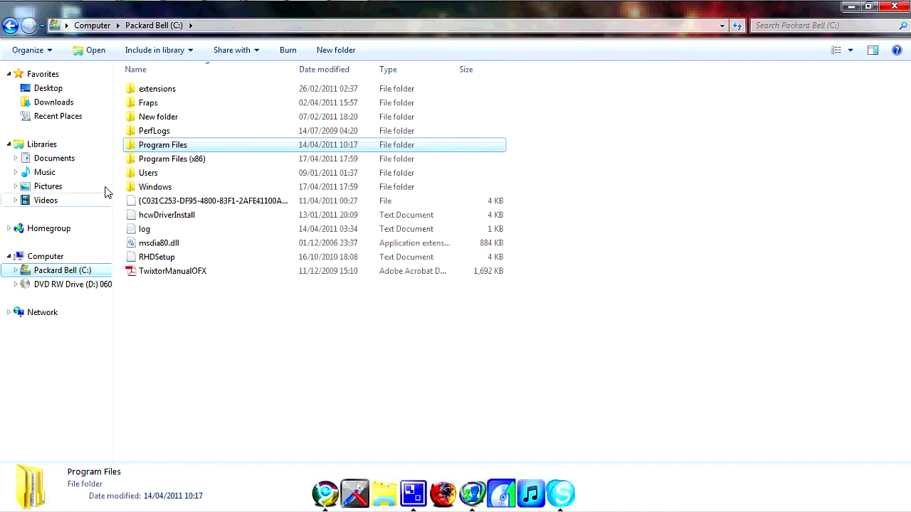
pyautogui.doubleClick(158, 149)
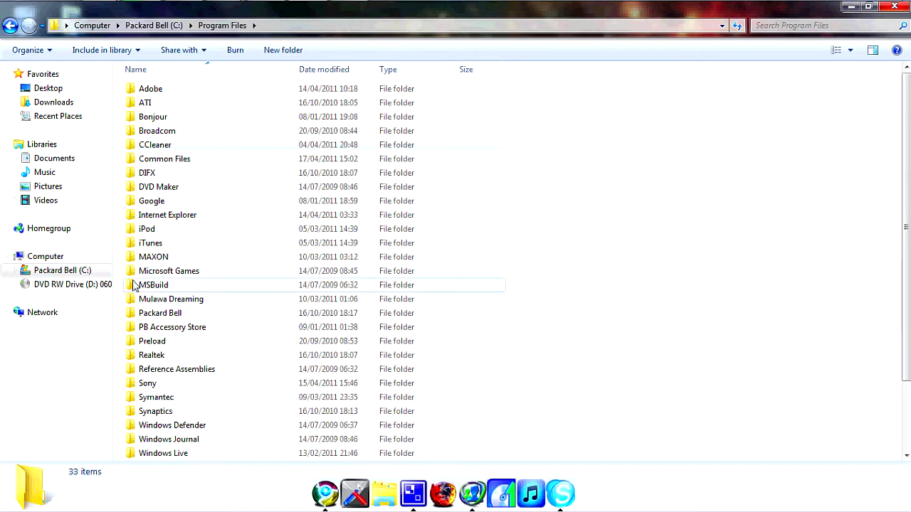
pyautogui.doubleClick(165, 161)
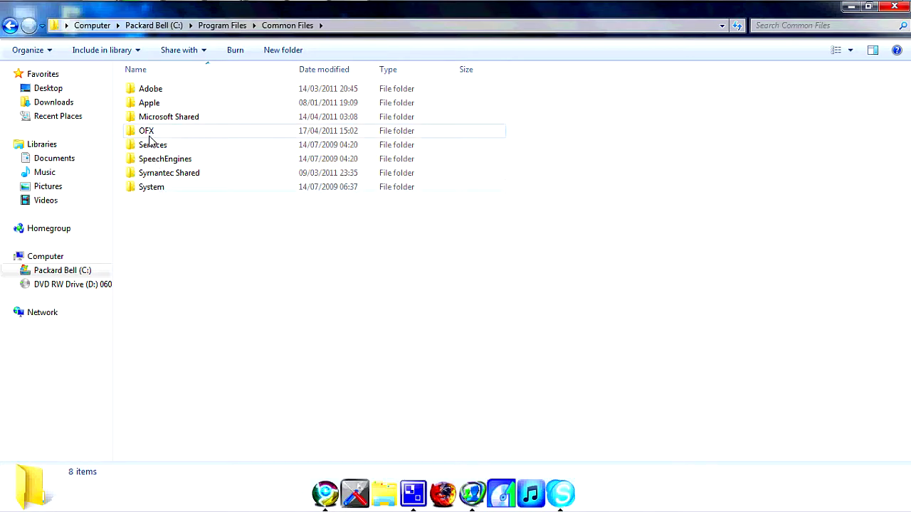
pyautogui.doubleClick(149, 134)
pyautogui.doubleClick(157, 90)
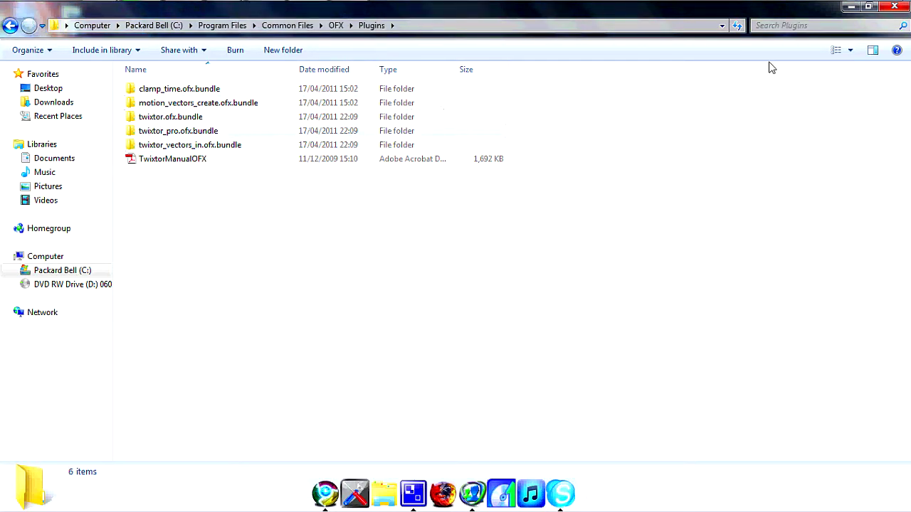
pyautogui.click(852, 8)
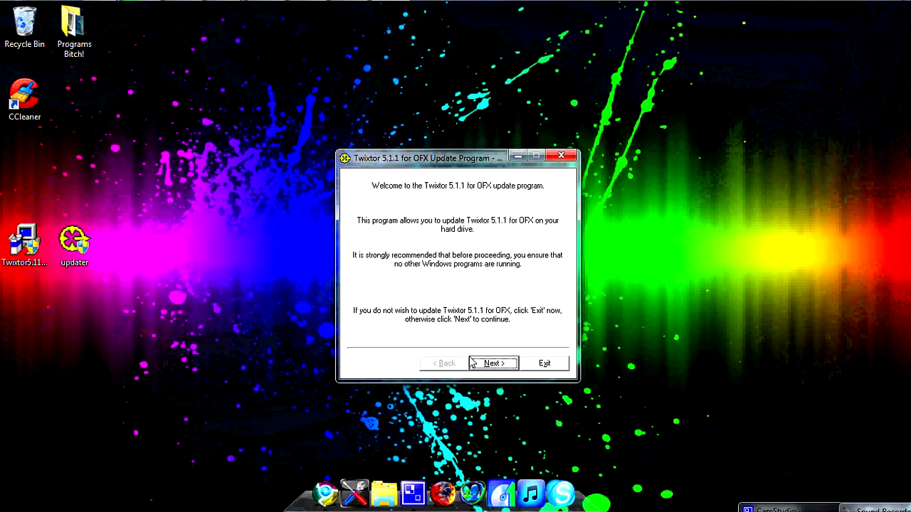
# - Run the Twixtor 5.1.1 updater on the OFX Plugins folder and exit once it reports success
pyautogui.click(492, 364)
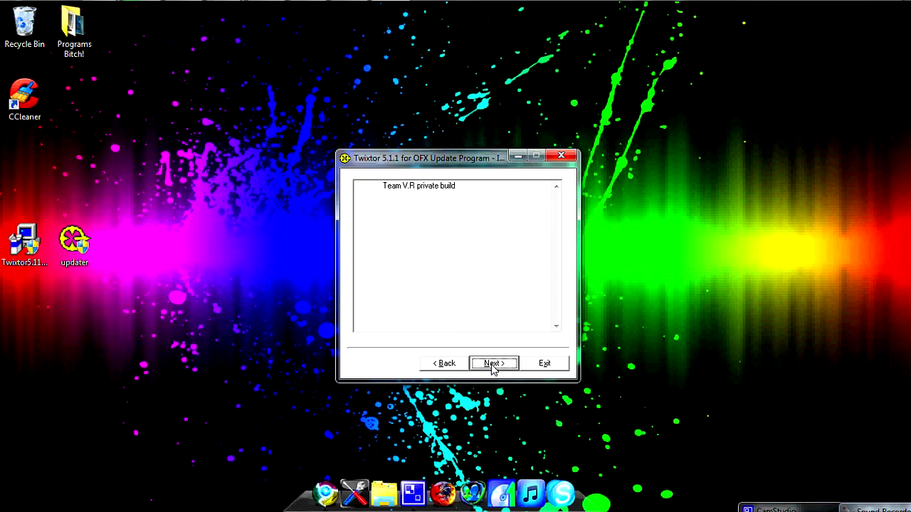
pyautogui.click(490, 365)
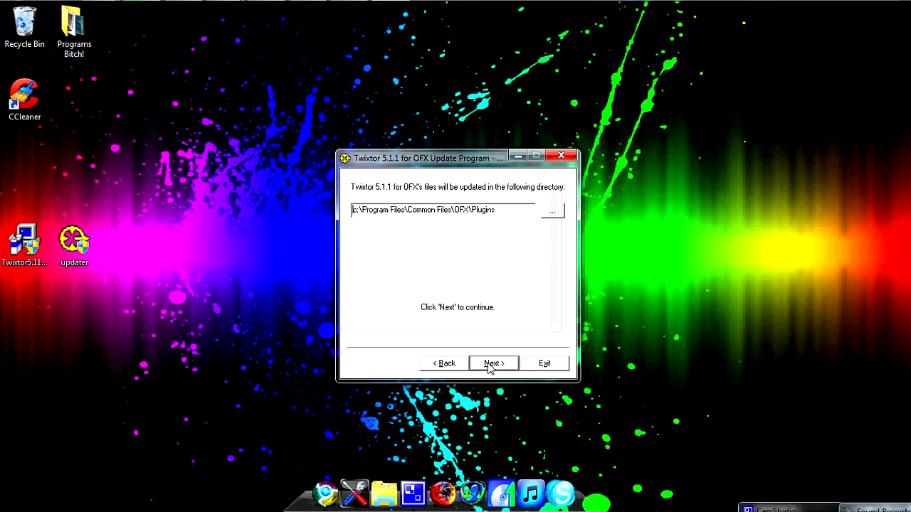
pyautogui.click(489, 365)
pyautogui.click(491, 365)
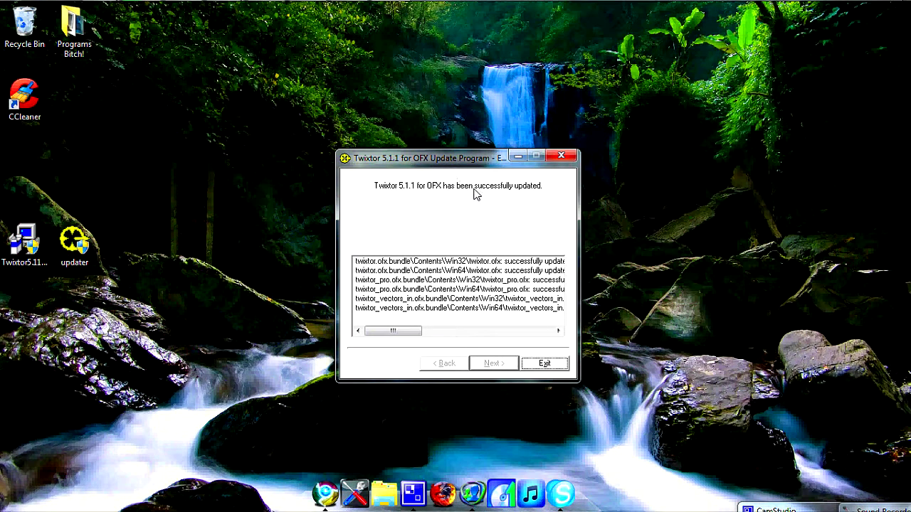
pyautogui.click(545, 364)
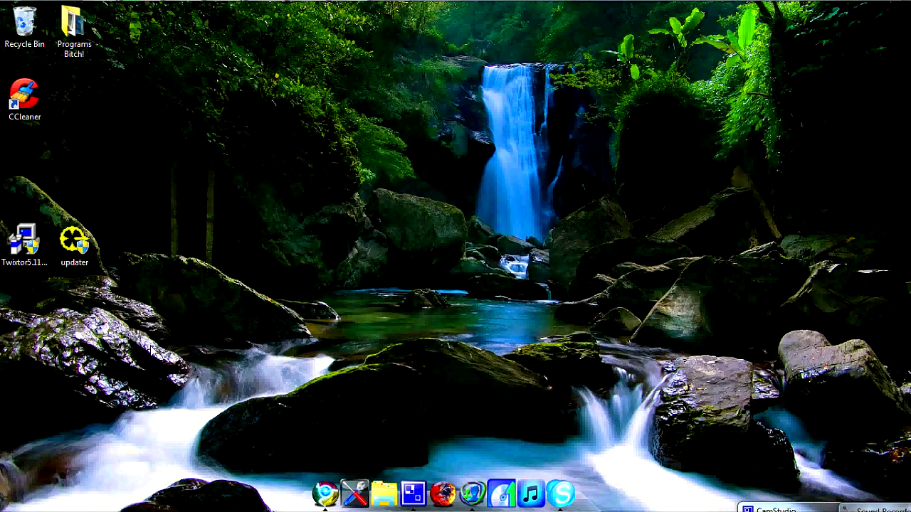
# - Return Explorer to C:\Program Files\Common Files\OFX\Plugins, showing the bundles dated 17/04/2011 22:09
pyautogui.click(305, 13)
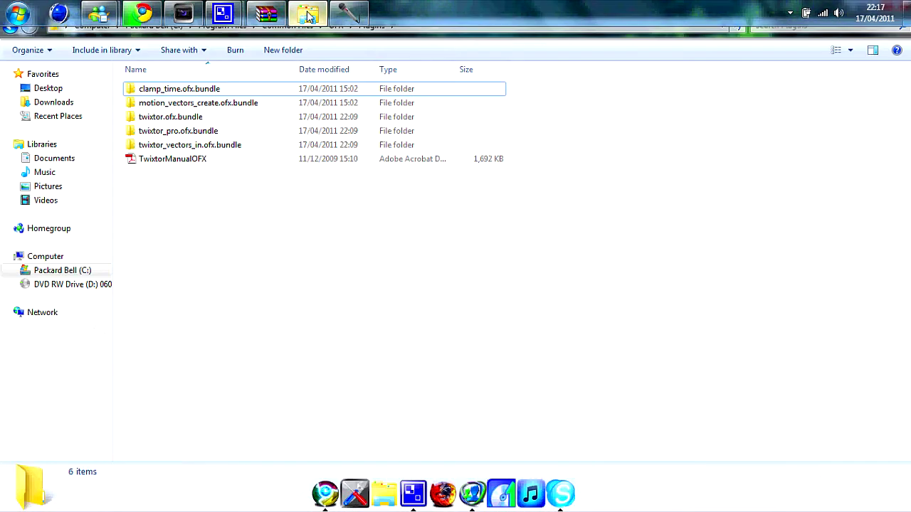
pyautogui.click(51, 272)
pyautogui.click(164, 147)
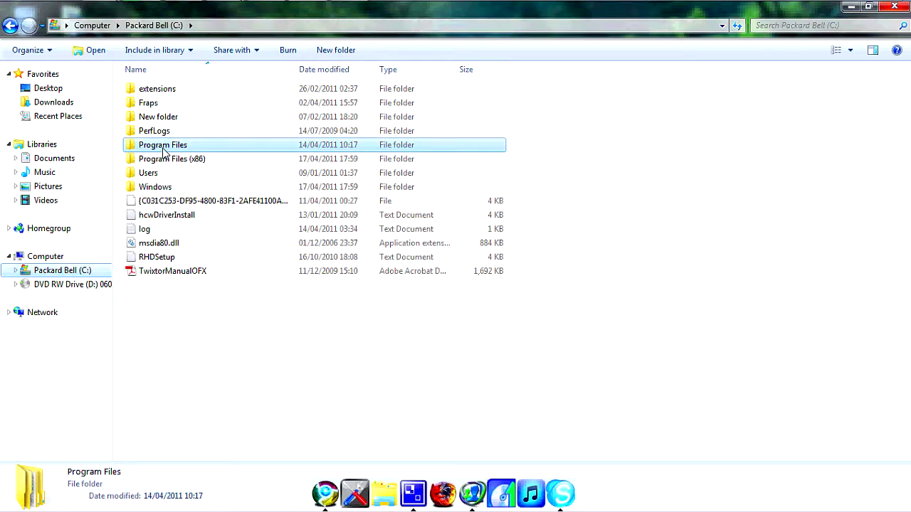
pyautogui.doubleClick(164, 148)
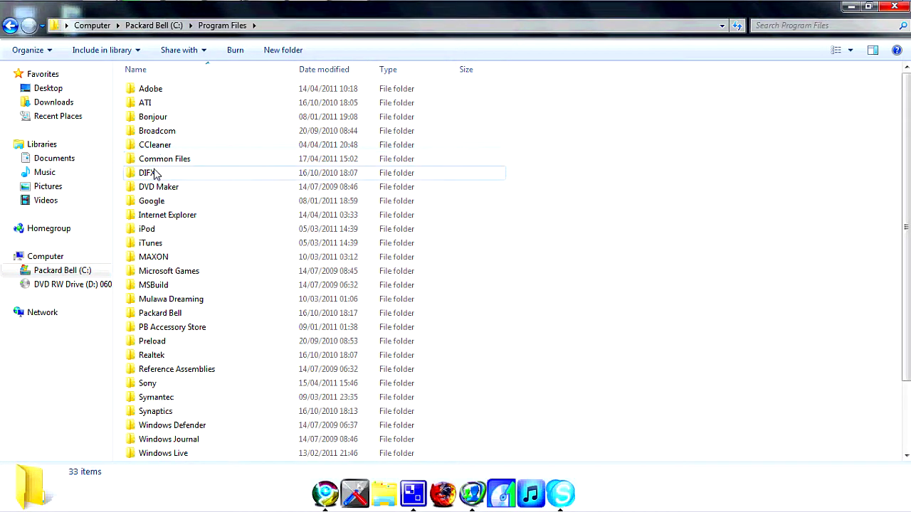
pyautogui.doubleClick(153, 159)
pyautogui.doubleClick(148, 128)
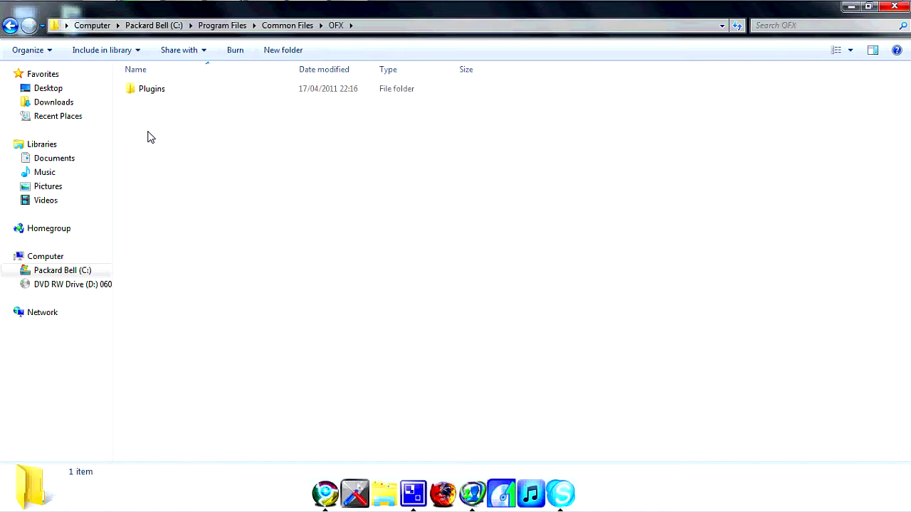
pyautogui.doubleClick(166, 92)
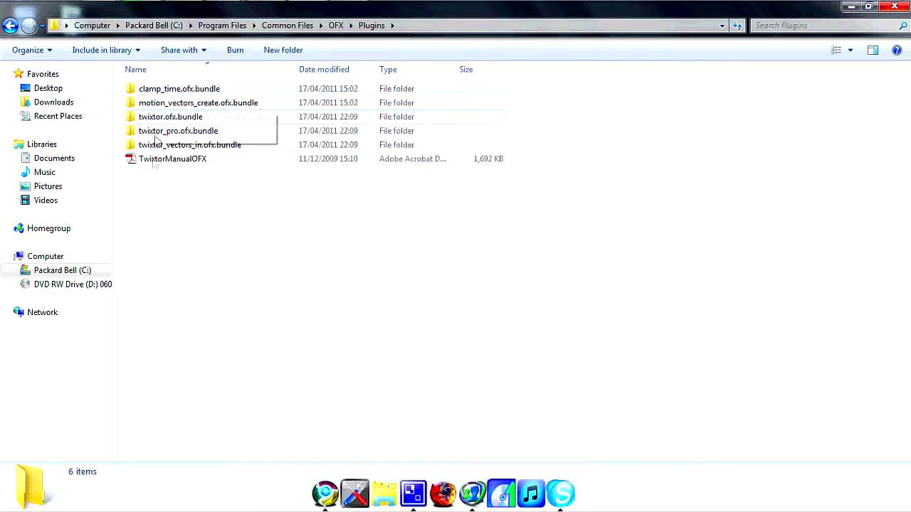
# - Move the three twixtor .ofx.bundle folders onto Packard Bell (C:) with admin approval, then open C:
pyautogui.moveTo(113, 151); pyautogui.dragTo(80, 276)
pyautogui.click(136, 146)
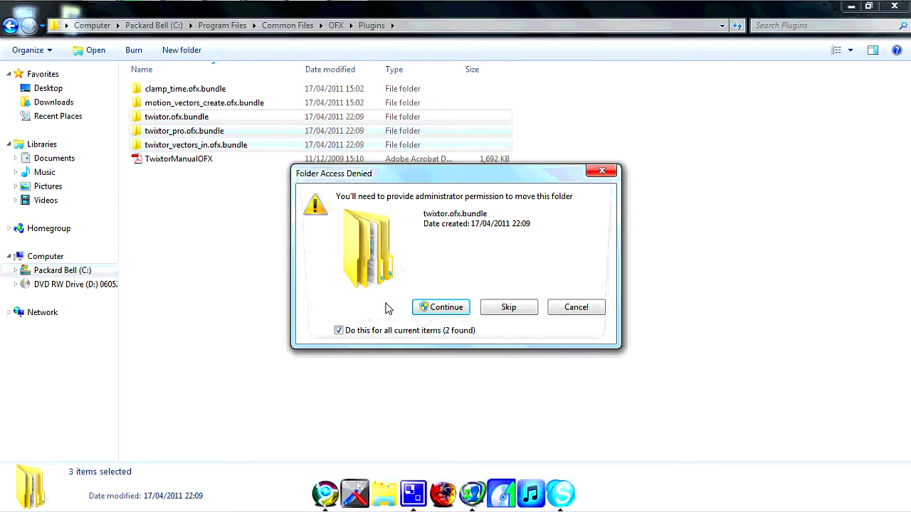
pyautogui.click(431, 316)
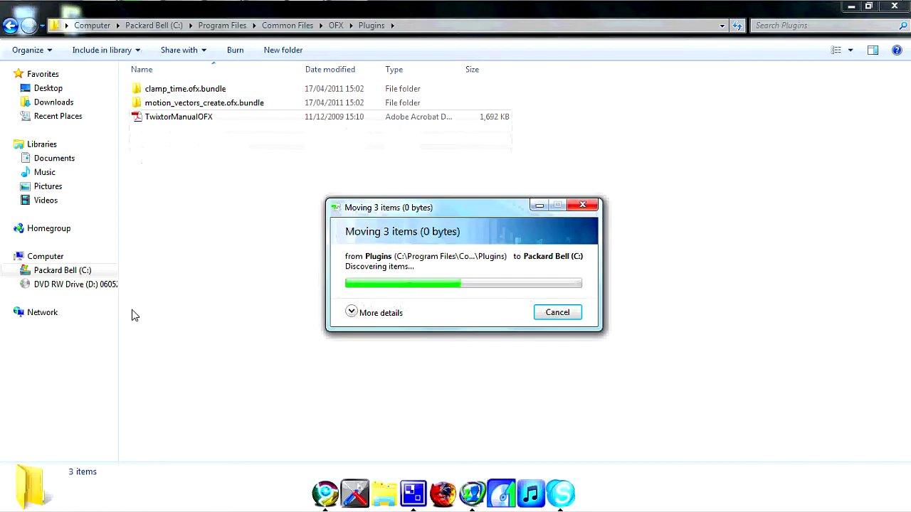
pyautogui.click(39, 272)
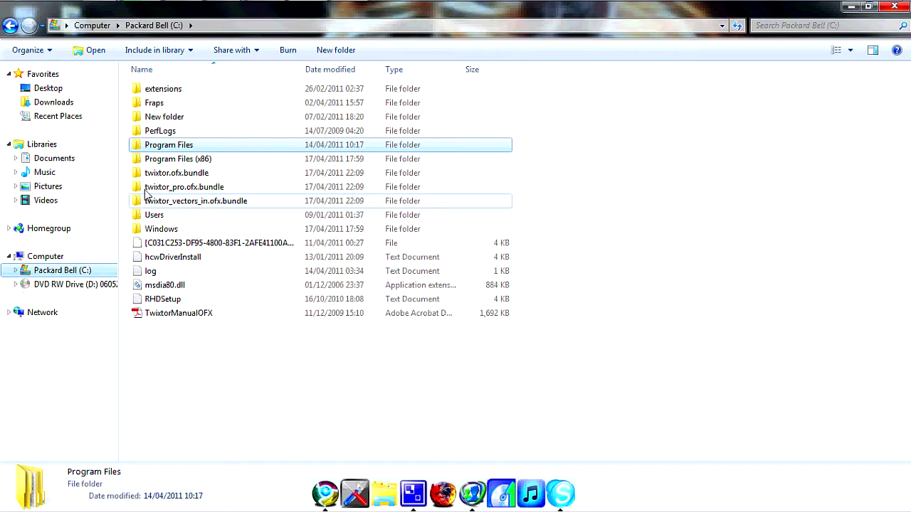
# - Drag the three twixtor bundles from C: into Program Files (x86), approve access, and open that folder
pyautogui.moveTo(123, 201); pyautogui.dragTo(164, 180)
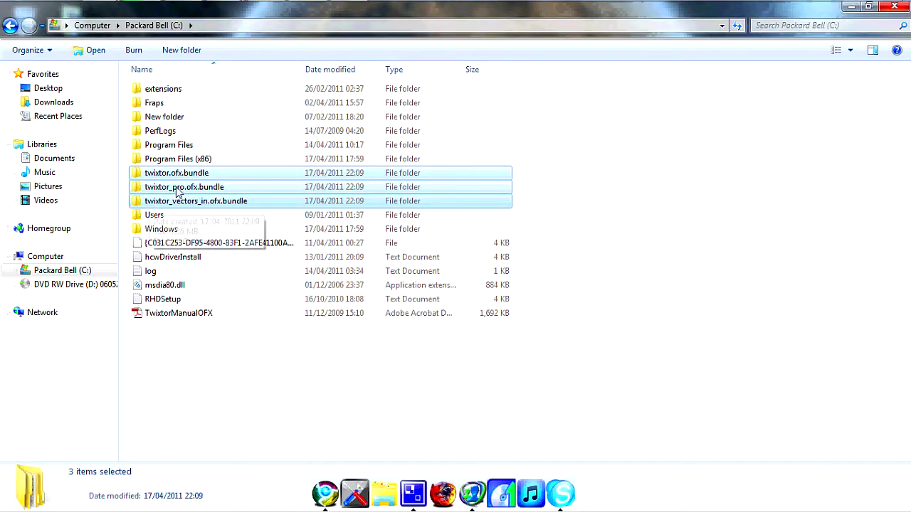
pyautogui.moveTo(178, 199)
pyautogui.mouseDown()
pyautogui.moveTo(177, 129)
pyautogui.moveTo(170, 206)
pyautogui.mouseUp()
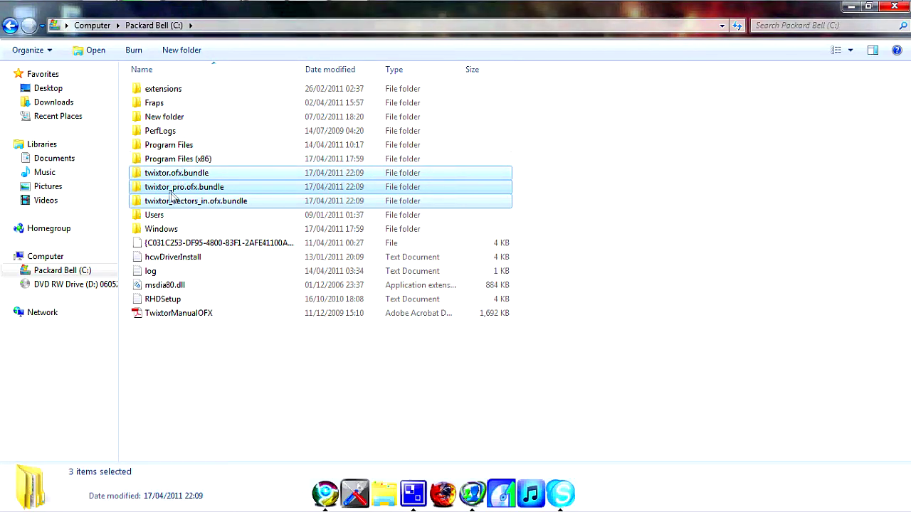
pyautogui.moveTo(169, 195); pyautogui.dragTo(177, 164)
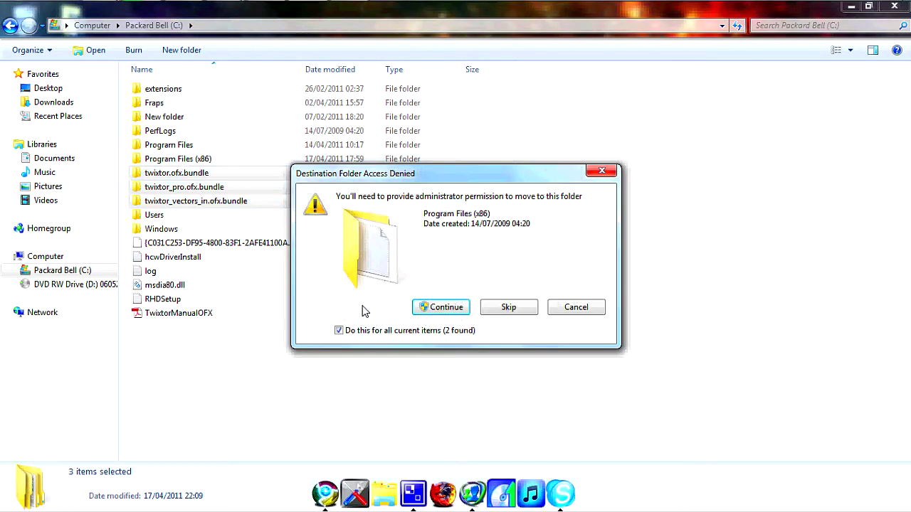
pyautogui.click(425, 308)
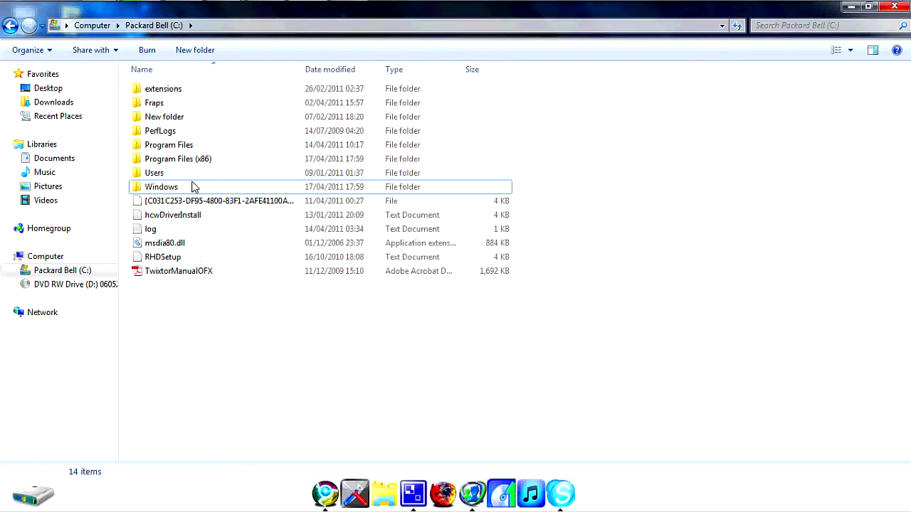
pyautogui.doubleClick(197, 159)
# - Move the three twixtor bundles into the Sony folder, approving the administrator prompt
pyautogui.moveTo(902, 161); pyautogui.dragTo(889, 400)
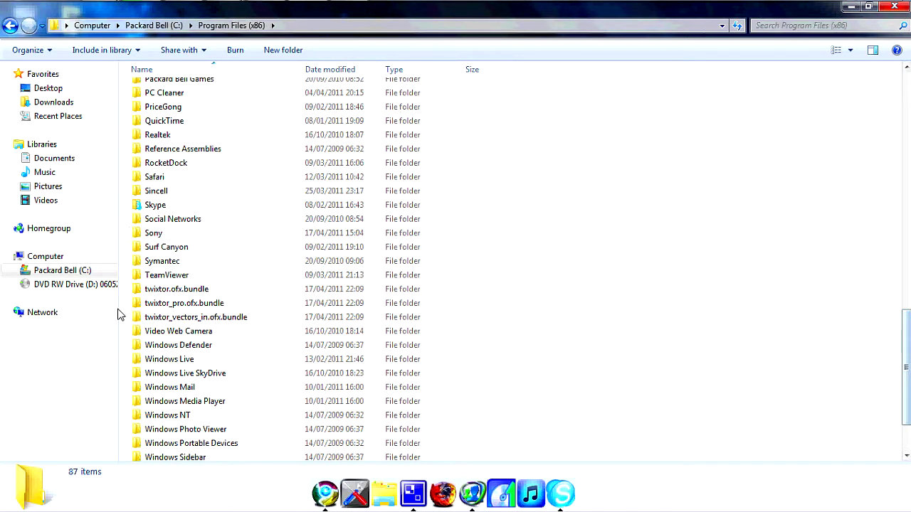
pyautogui.moveTo(123, 322); pyautogui.dragTo(140, 291)
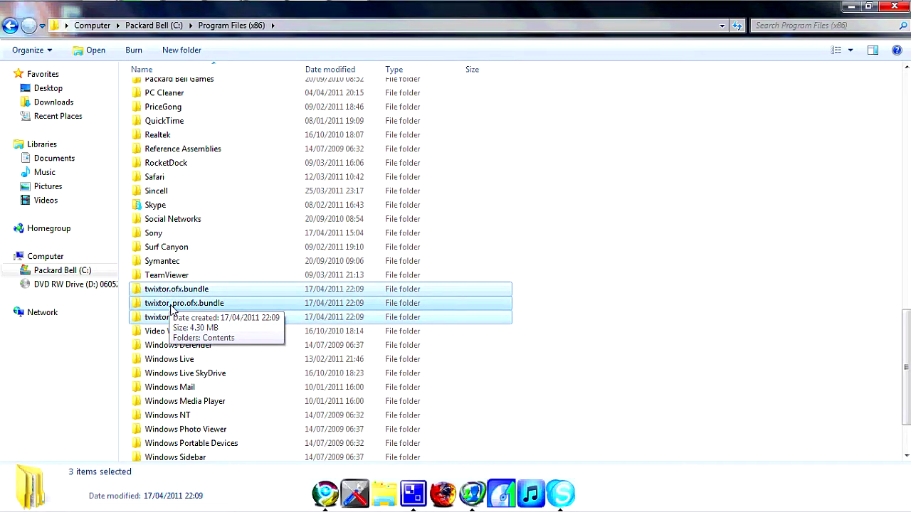
pyautogui.moveTo(171, 311); pyautogui.dragTo(160, 235)
pyautogui.click(447, 307)
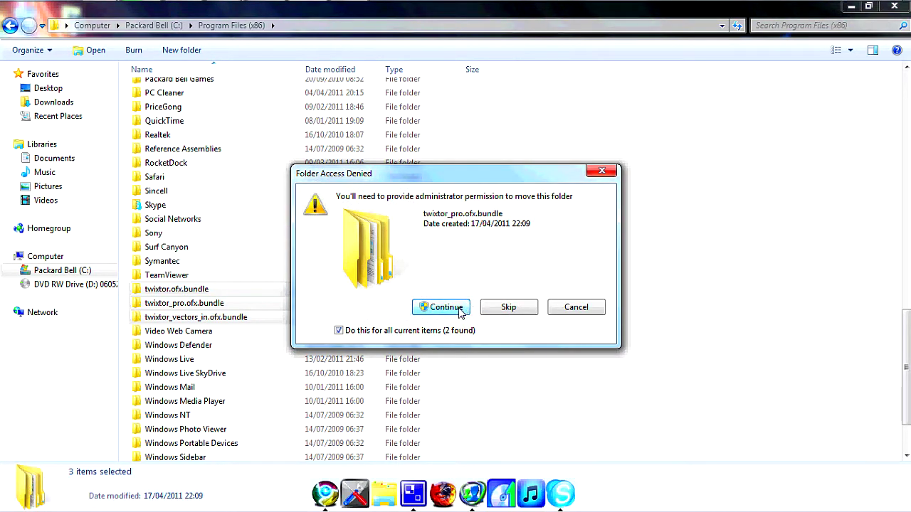
# - Inside Sony, move the bundles into Vegas Pro 10.0 with admin approval and open that folder
pyautogui.doubleClick(148, 237)
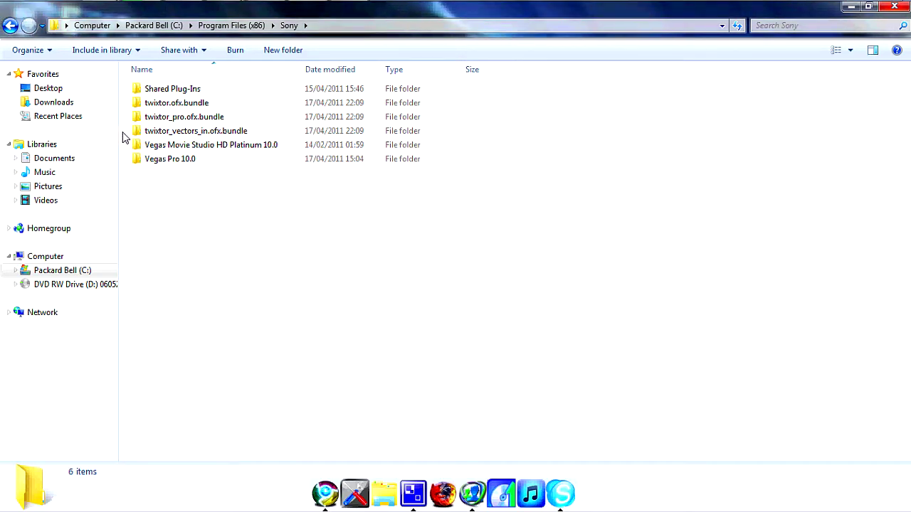
pyautogui.moveTo(130, 135); pyautogui.dragTo(171, 160)
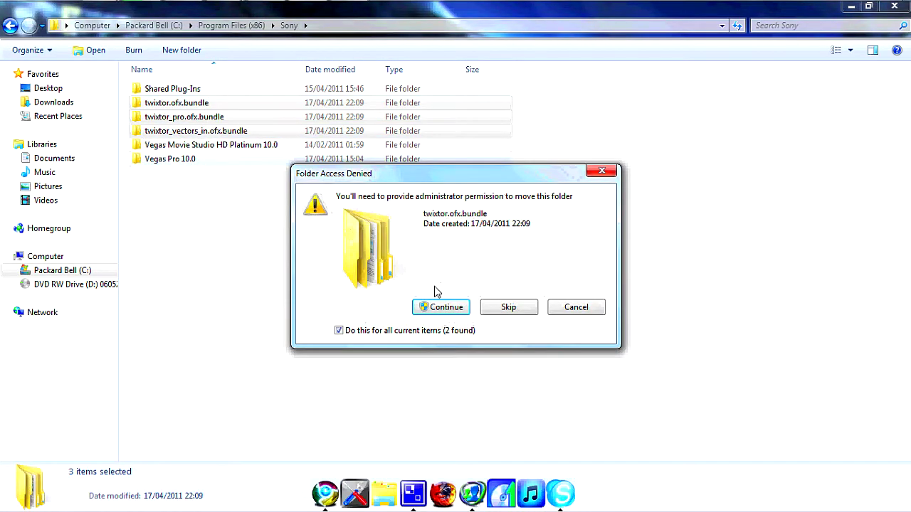
pyautogui.click(441, 308)
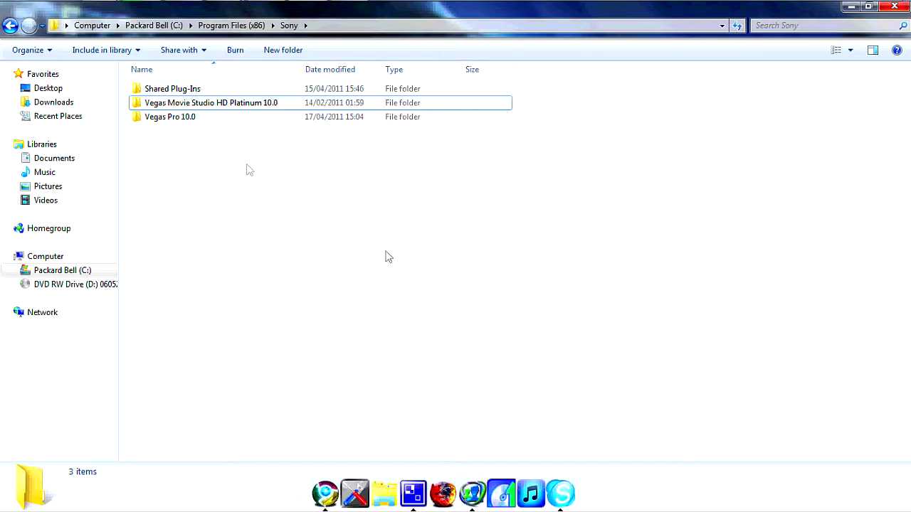
pyautogui.doubleClick(173, 119)
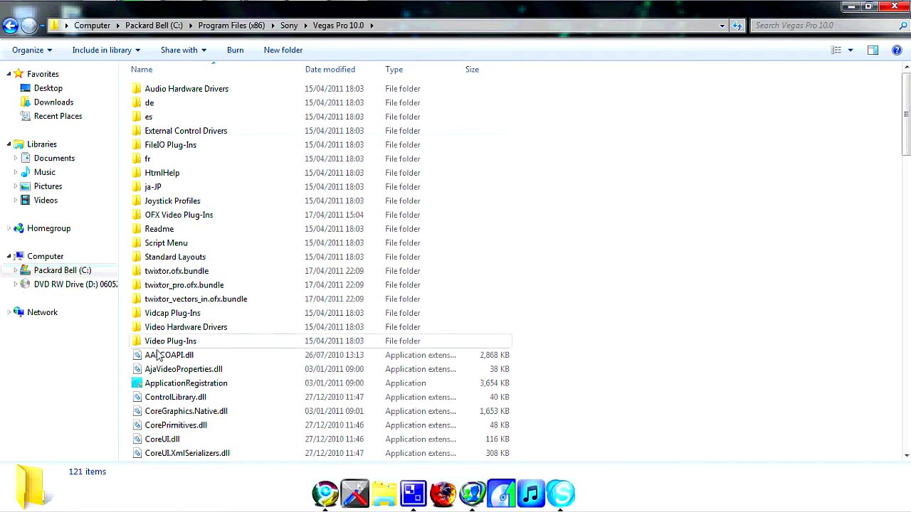
# - Drag the three twixtor bundles into OFX Video Plug-Ins and open it to show them beside Filters.ofx.bundle
pyautogui.moveTo(123, 304); pyautogui.dragTo(123, 273)
pyautogui.keyDown('ctrl'); pyautogui.click(158, 284); pyautogui.keyUp('ctrl')
pyautogui.keyDown('ctrl'); pyautogui.click(158, 285); pyautogui.keyUp('ctrl')
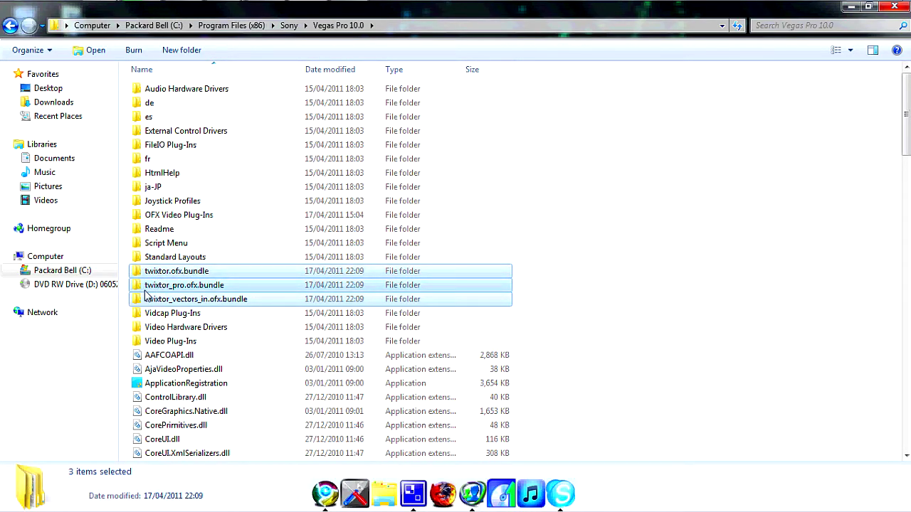
pyautogui.moveTo(148, 289); pyautogui.dragTo(170, 297)
pyautogui.click(580, 246)
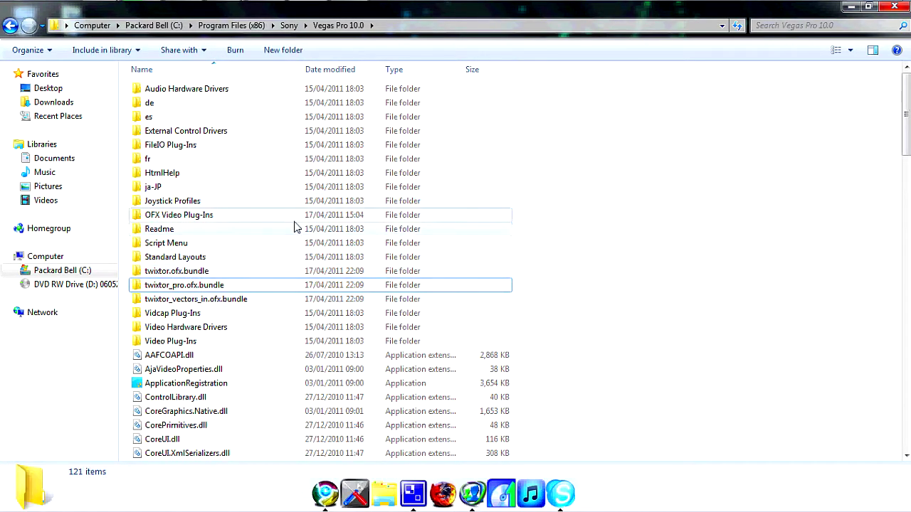
pyautogui.doubleClick(232, 216)
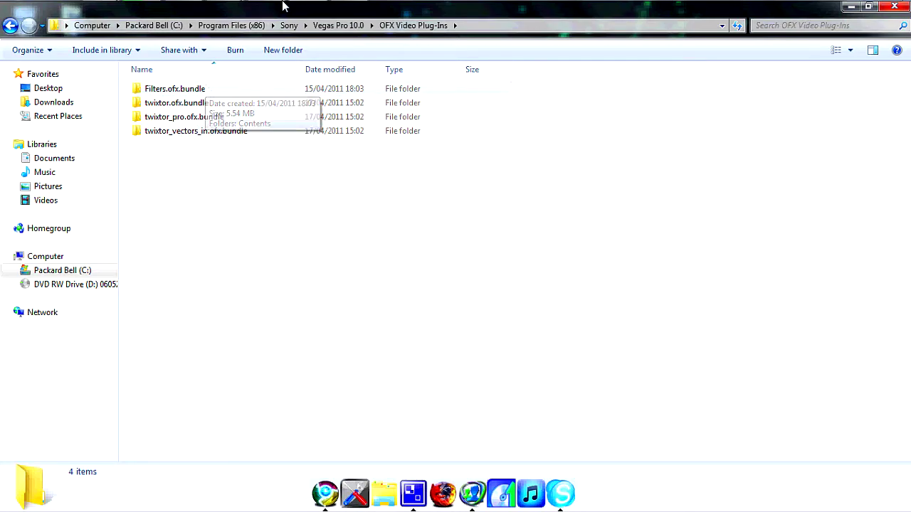
# - In Vegas Pro's Video FX list, find Twixtor, TwixtorPRO and TwixtorVectorsIn and select TwixtorPRO
pyautogui.click(223, 13)
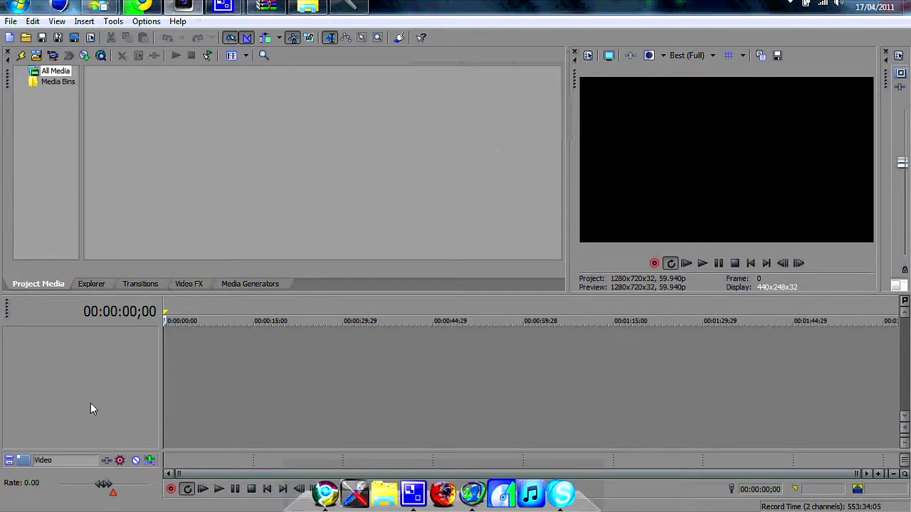
pyautogui.click(188, 284)
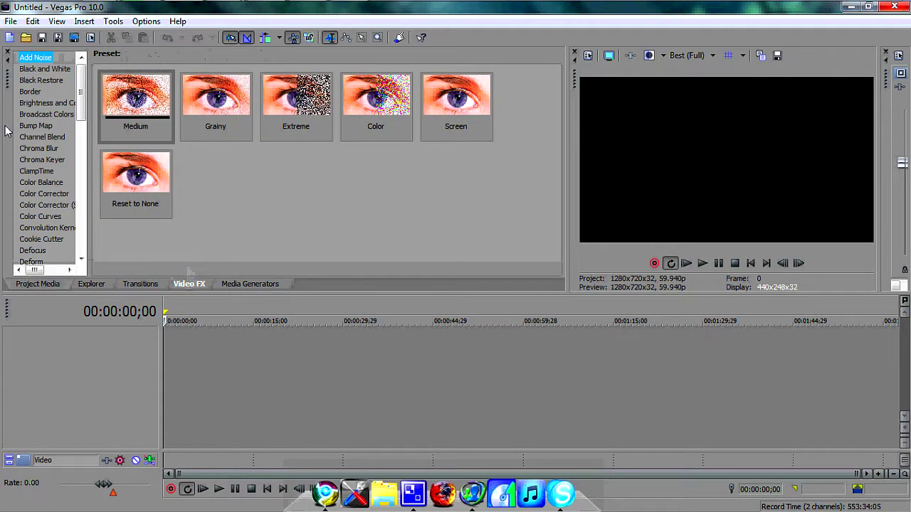
pyautogui.moveTo(82, 89); pyautogui.dragTo(70, 203)
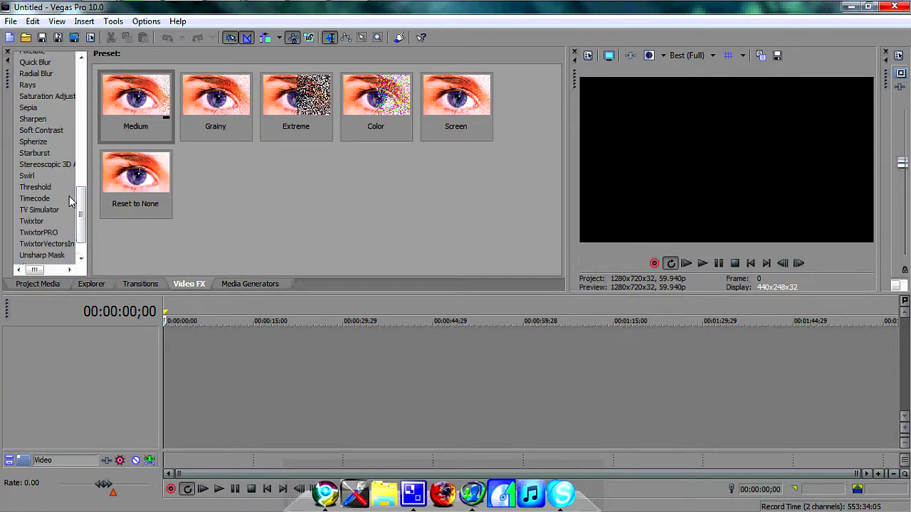
pyautogui.click(32, 233)
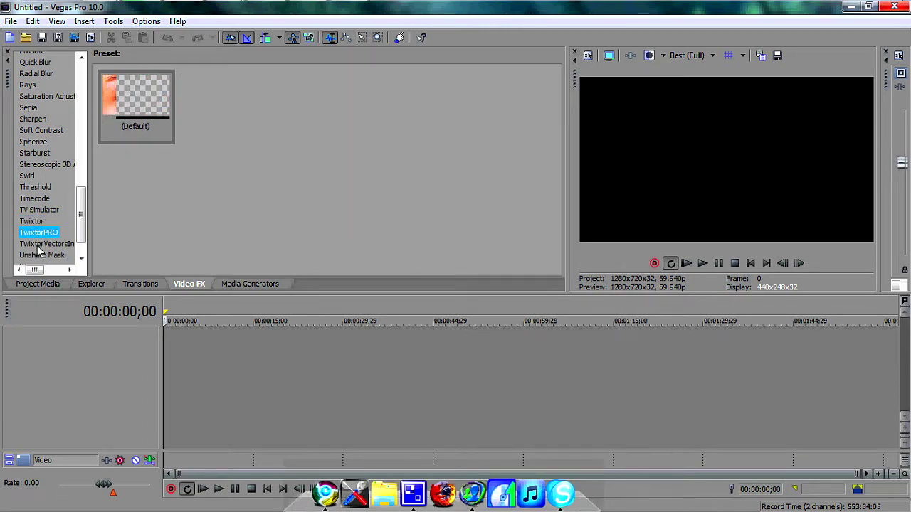
# - Choose File > Import > Media to bring up the media import dialog
pyautogui.click(4, 21)
pyautogui.moveTo(299, 149)
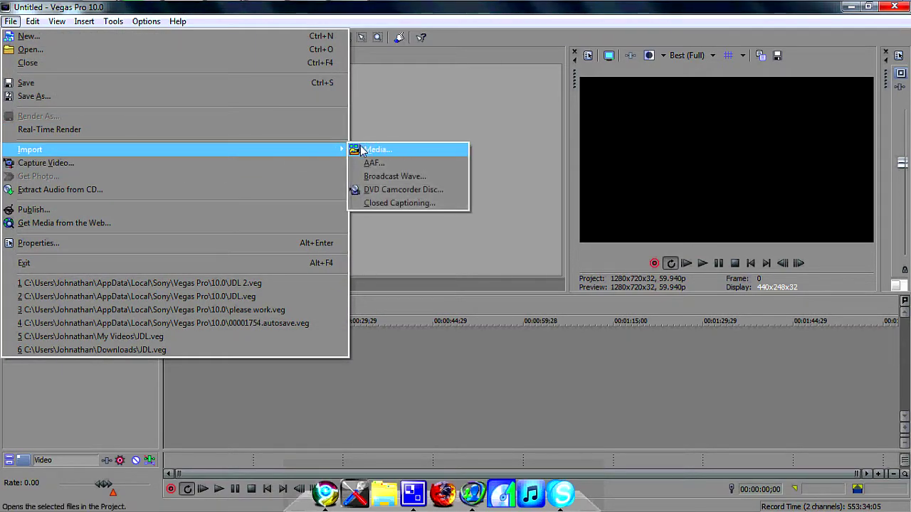
pyautogui.click(361, 150)
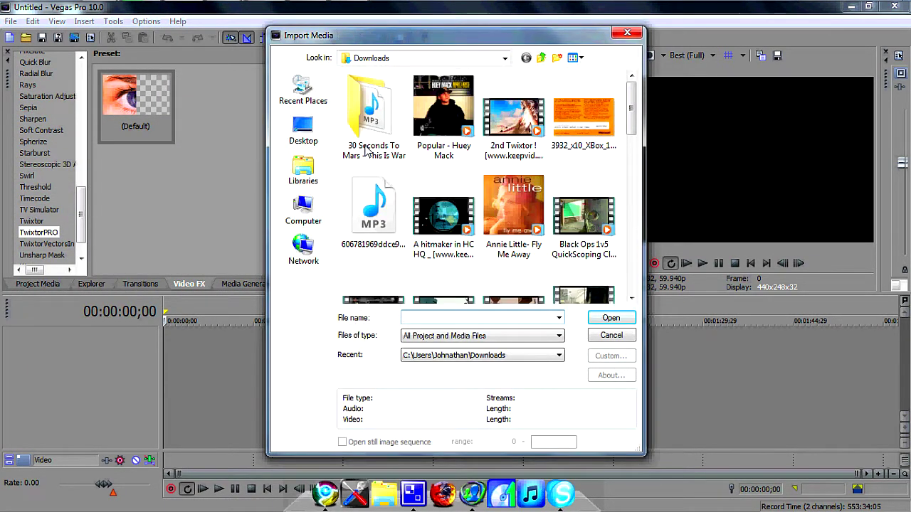